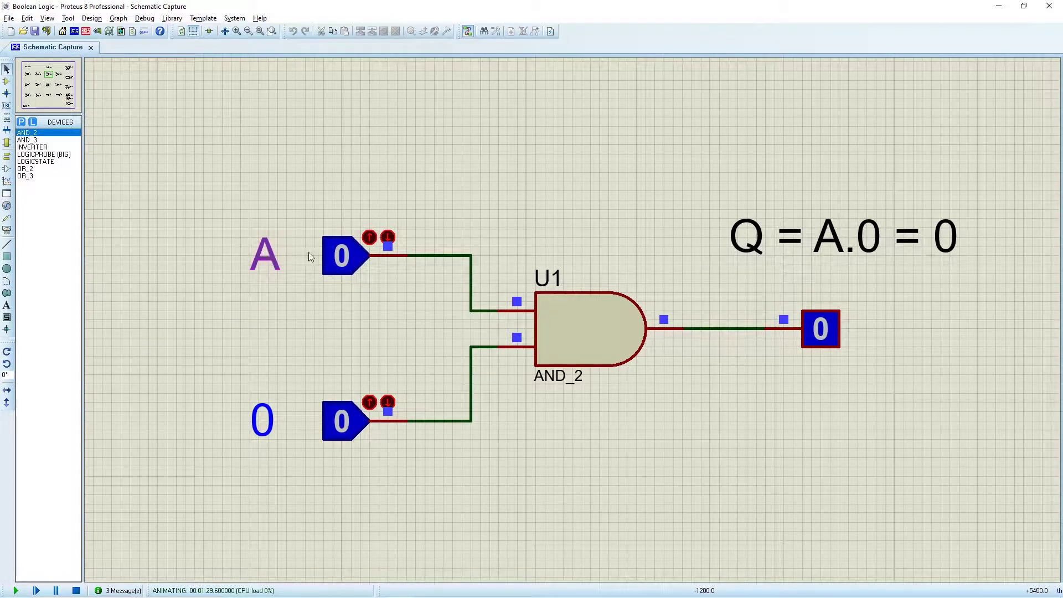
# Step: Toggle input A in the A.0, A.1 and A.A circuits to verify each rule
pyautogui.click(341, 256)
pyautogui.click(344, 258)
pyautogui.click(349, 259)
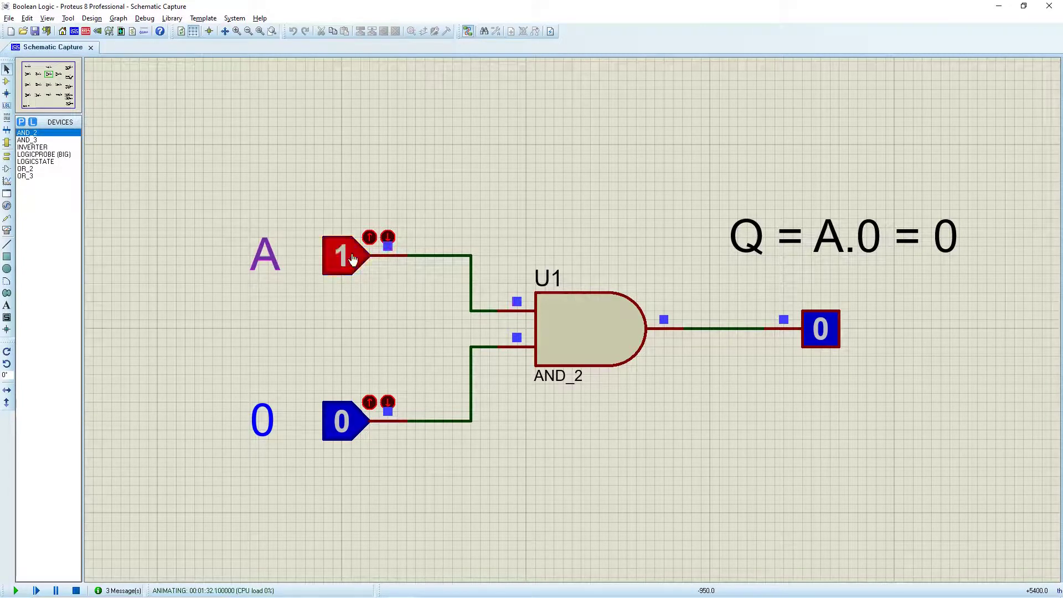
pyautogui.click(349, 258)
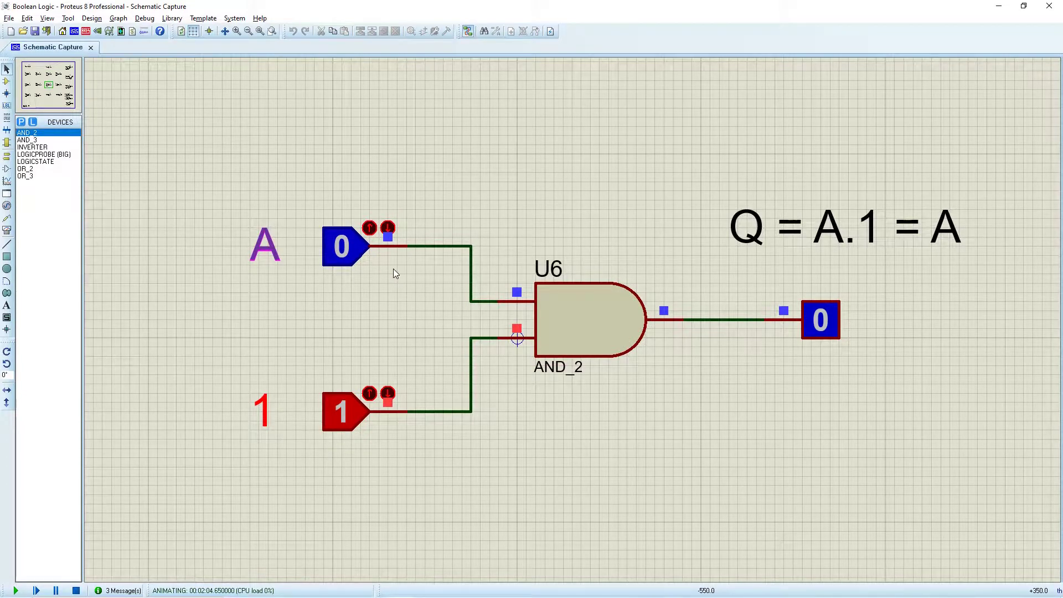
pyautogui.click(344, 252)
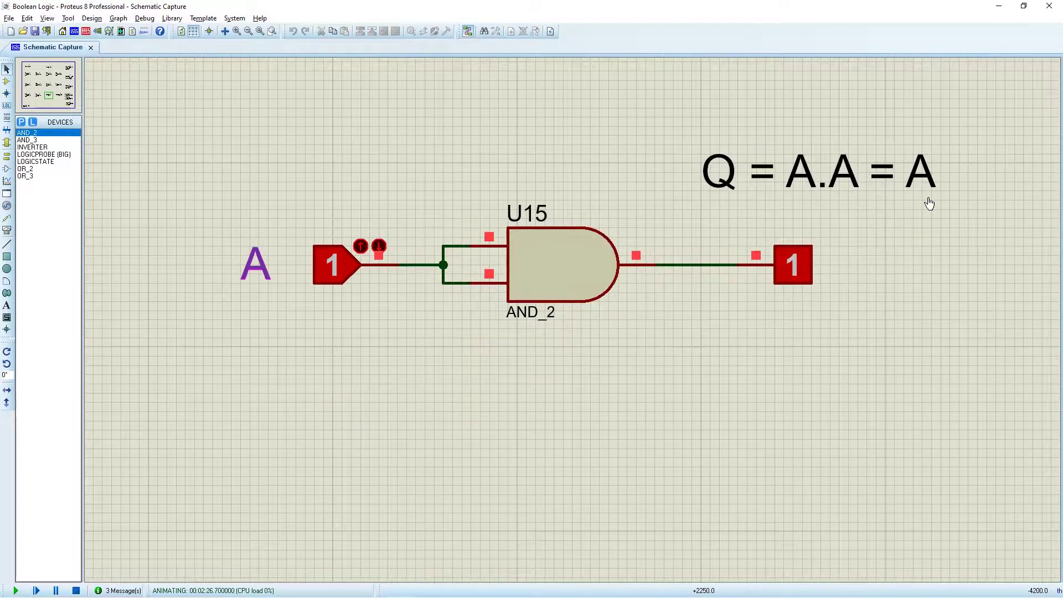
pyautogui.click(336, 267)
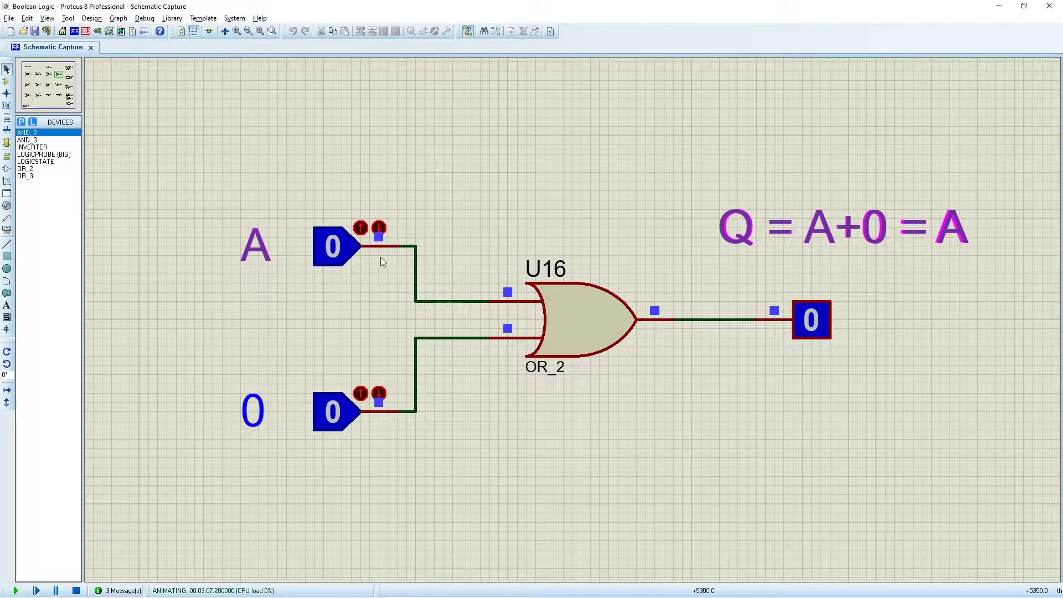
# Step: Toggle input A in the A+0 circuit, then set A to 1 in A+A
pyautogui.click(334, 247)
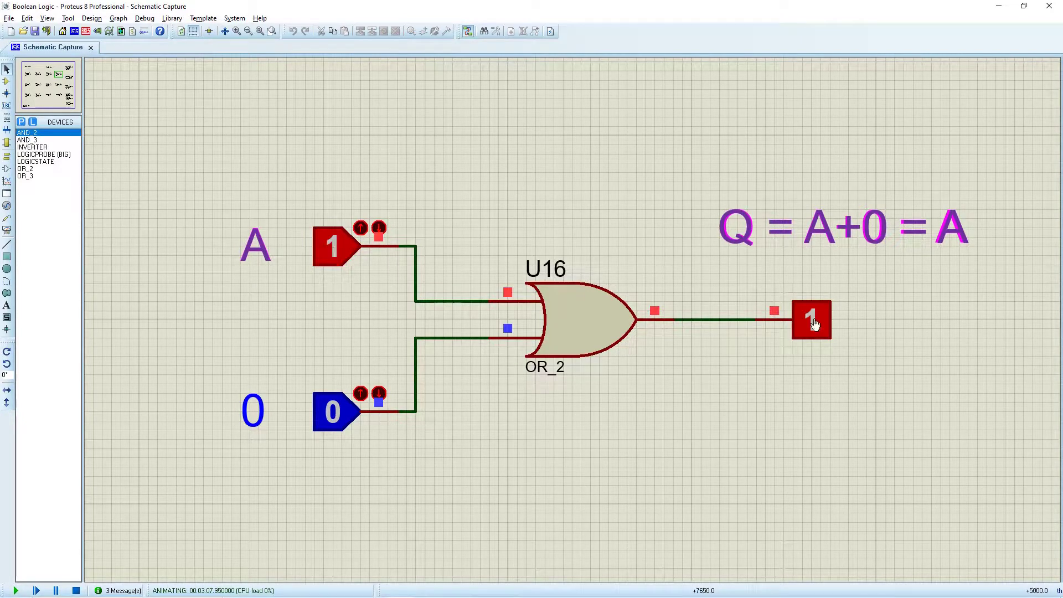
pyautogui.click(329, 254)
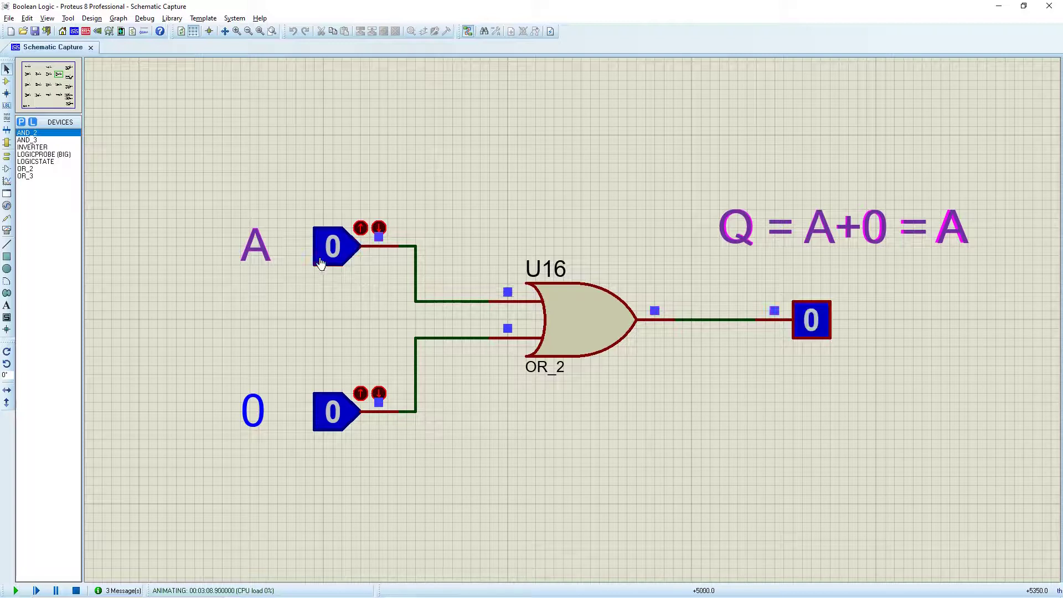
pyautogui.click(321, 263)
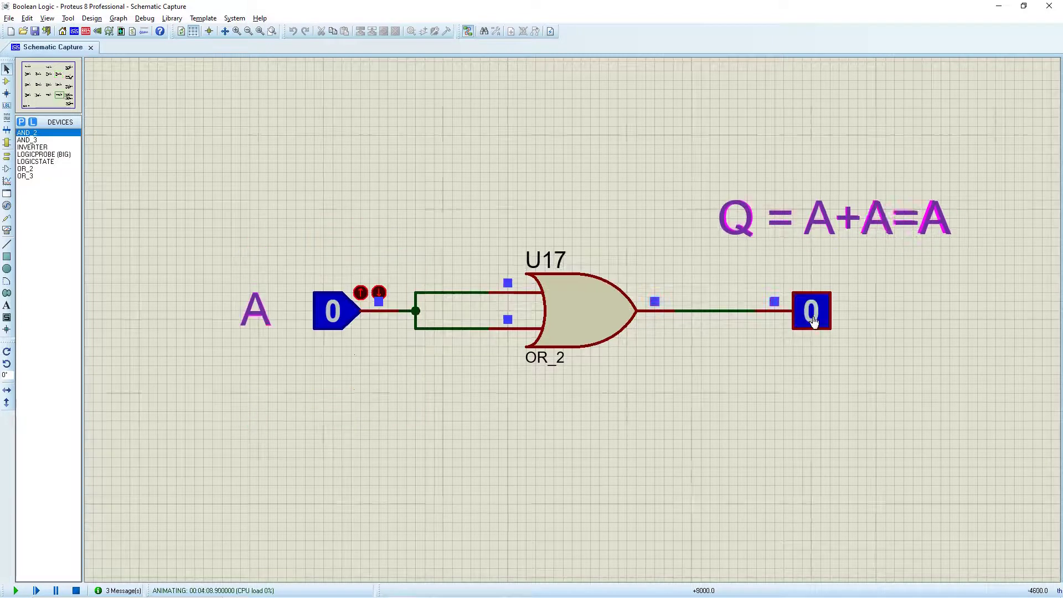
pyautogui.click(333, 316)
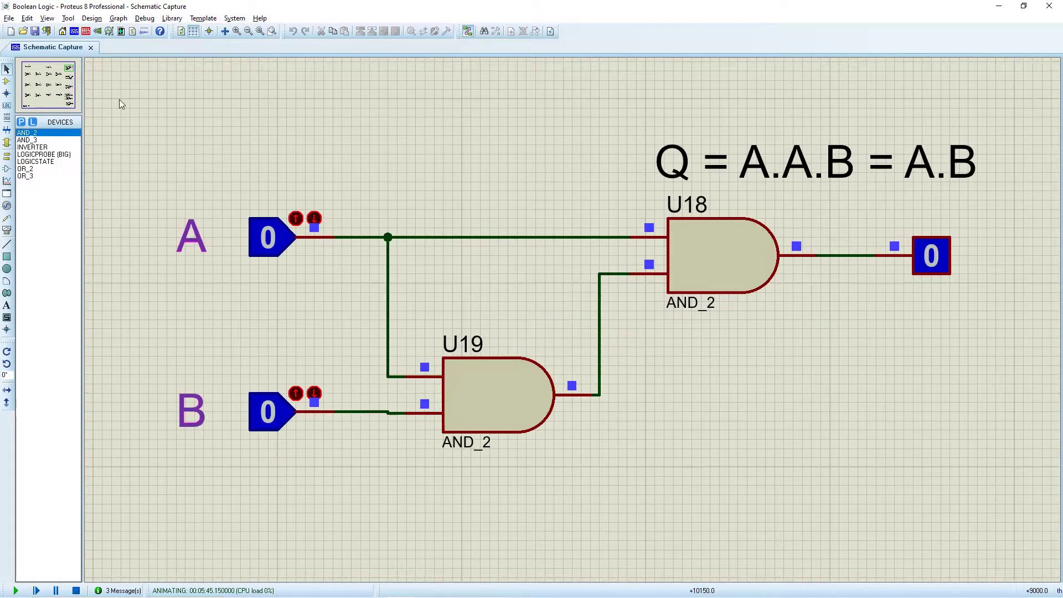
# Step: Test inputs A and B of A.A.B at 1, then set A+A.B input A to 1
pyautogui.click(268, 411)
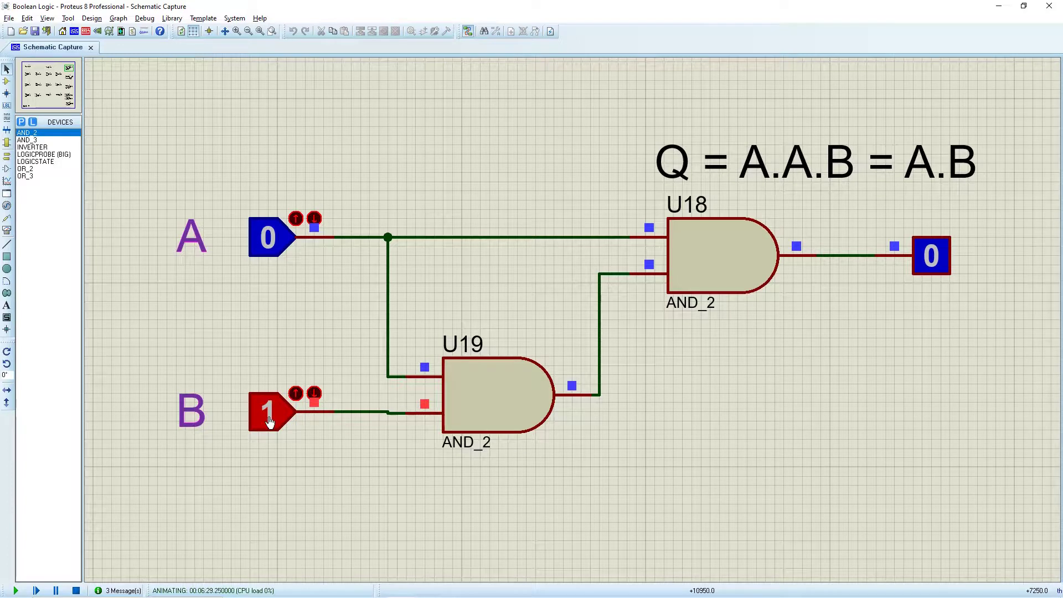
pyautogui.click(270, 420)
pyautogui.click(266, 241)
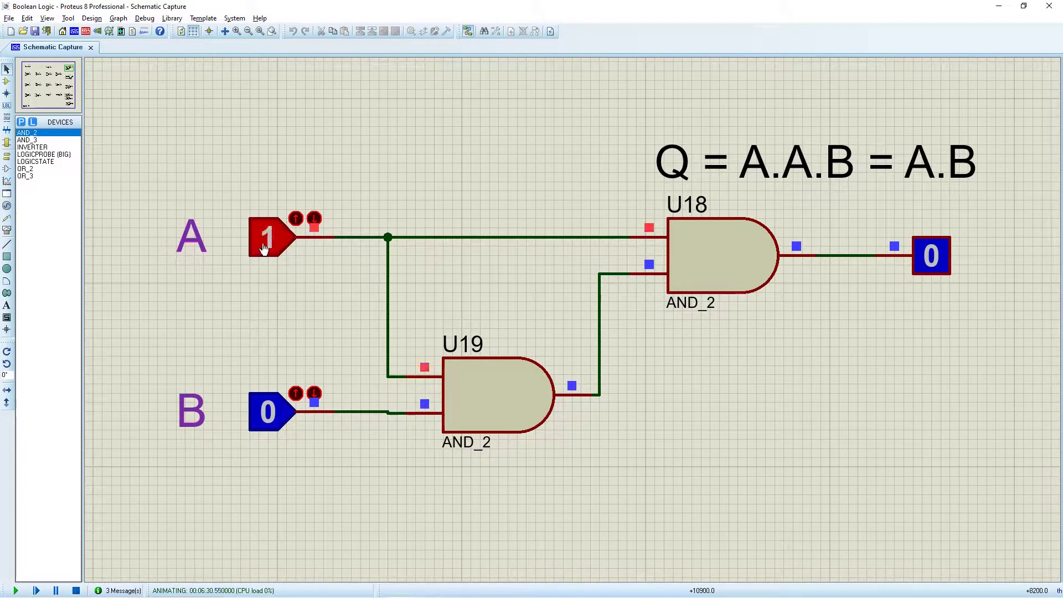
pyautogui.click(266, 411)
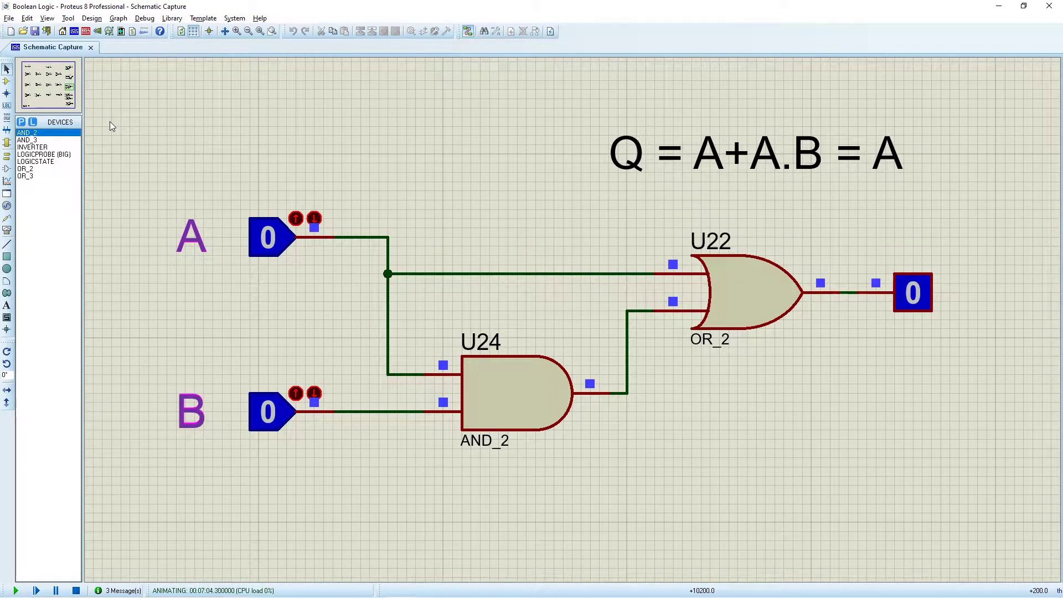
pyautogui.click(267, 237)
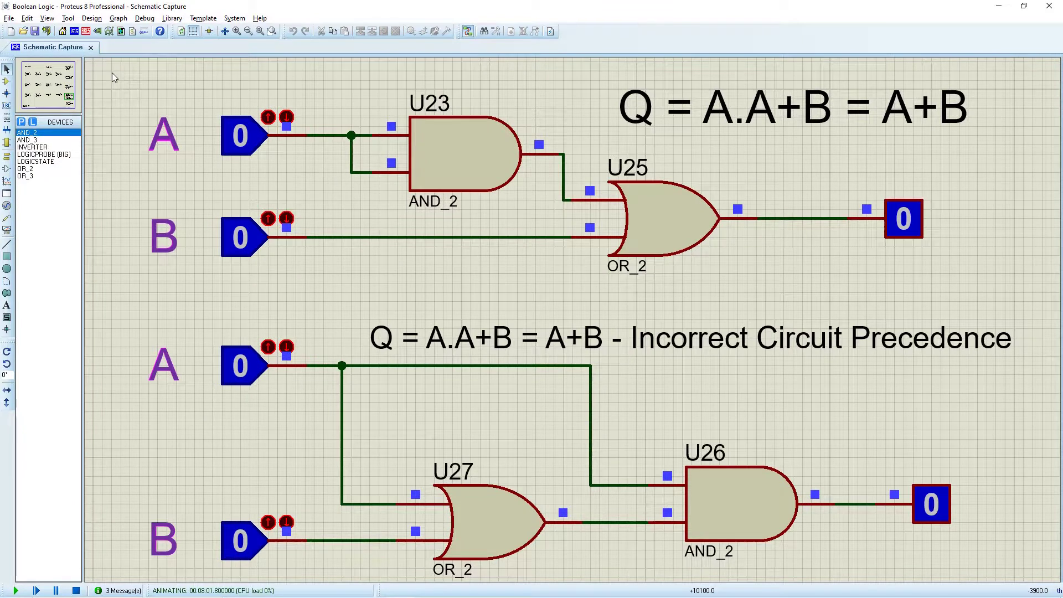
# Step: Test the top A.A+B circuit with input combinations of A and B, then reset both to 0
pyautogui.click(241, 138)
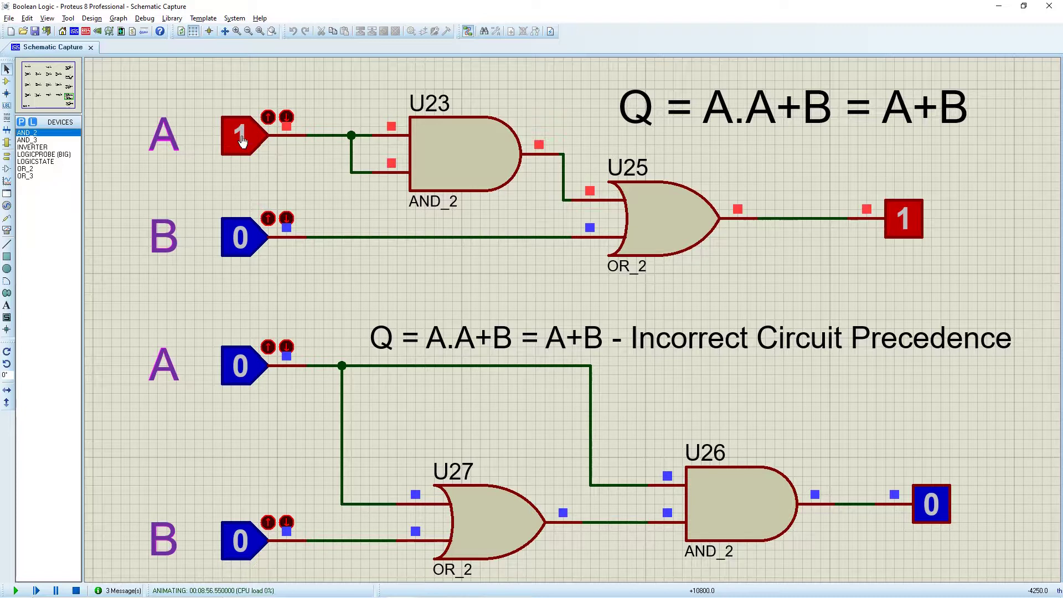
pyautogui.click(241, 139)
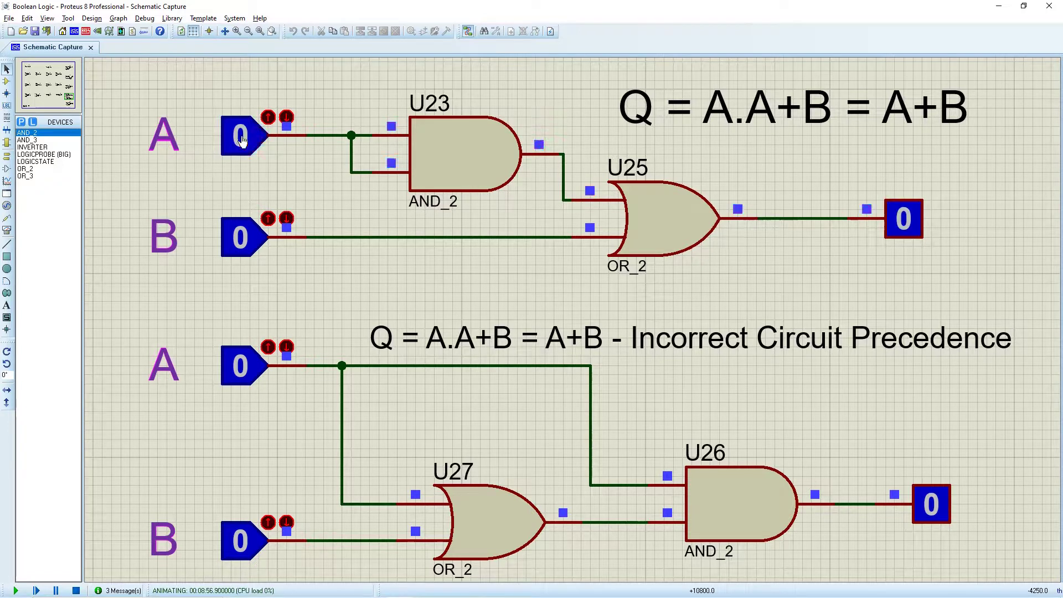
pyautogui.click(238, 239)
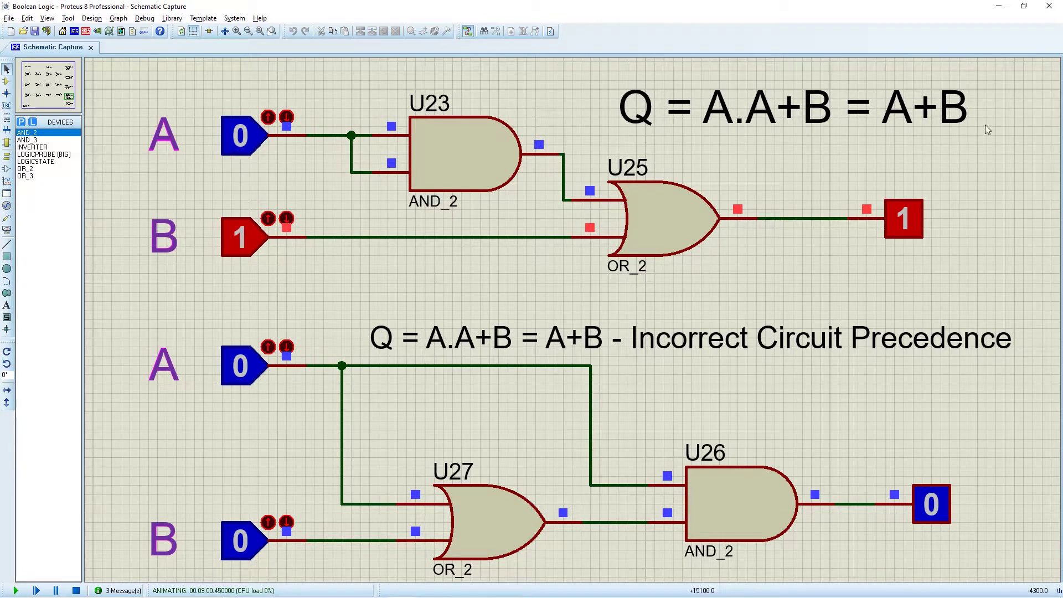
pyautogui.click(241, 135)
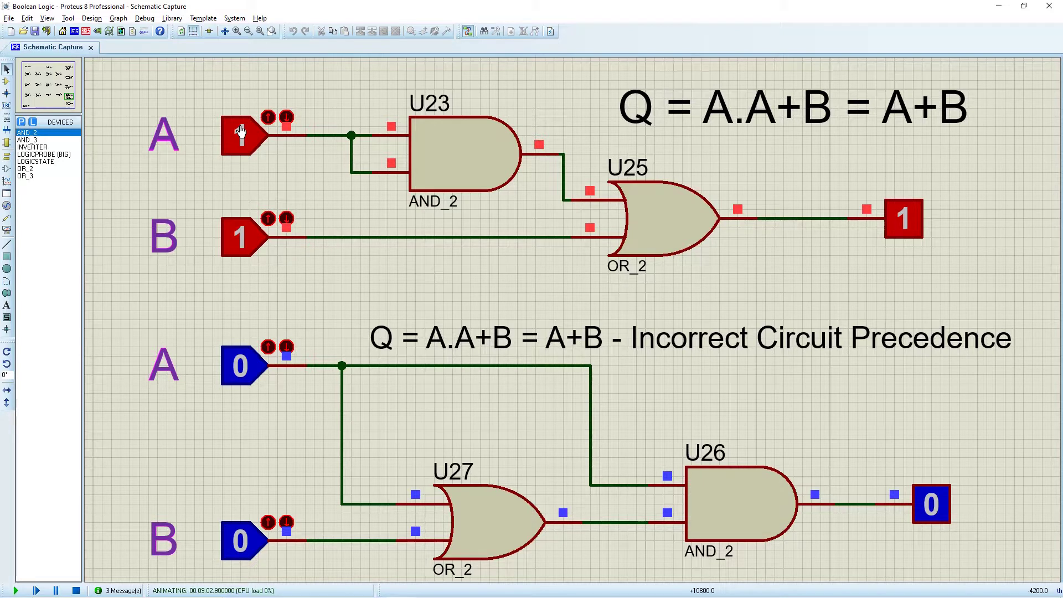
pyautogui.click(240, 133)
pyautogui.click(240, 239)
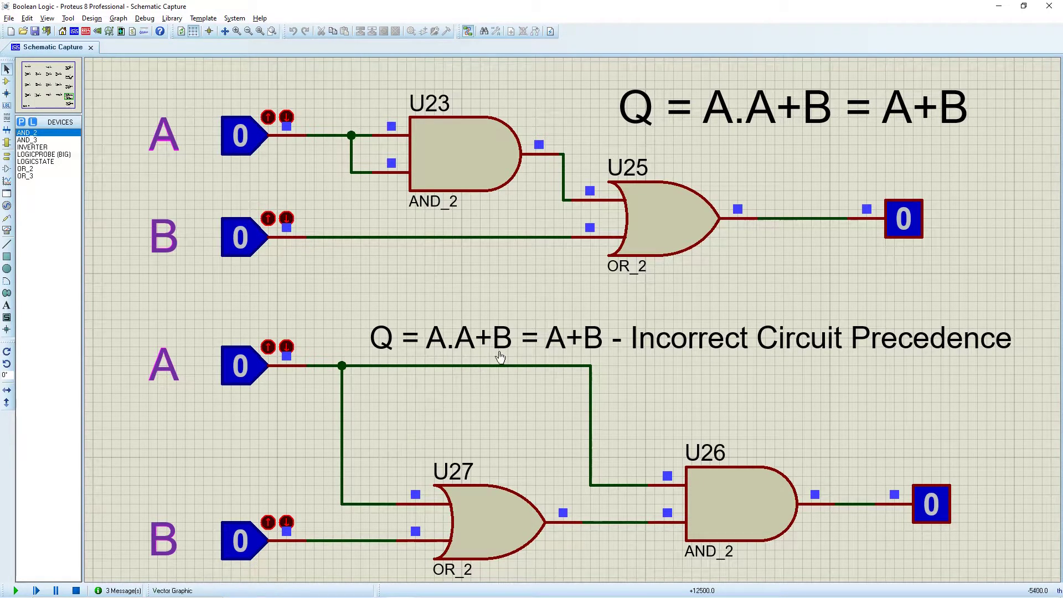
# Step: In the incorrect-precedence A.A+B circuit, toggle input A and set B to 1
pyautogui.click(241, 365)
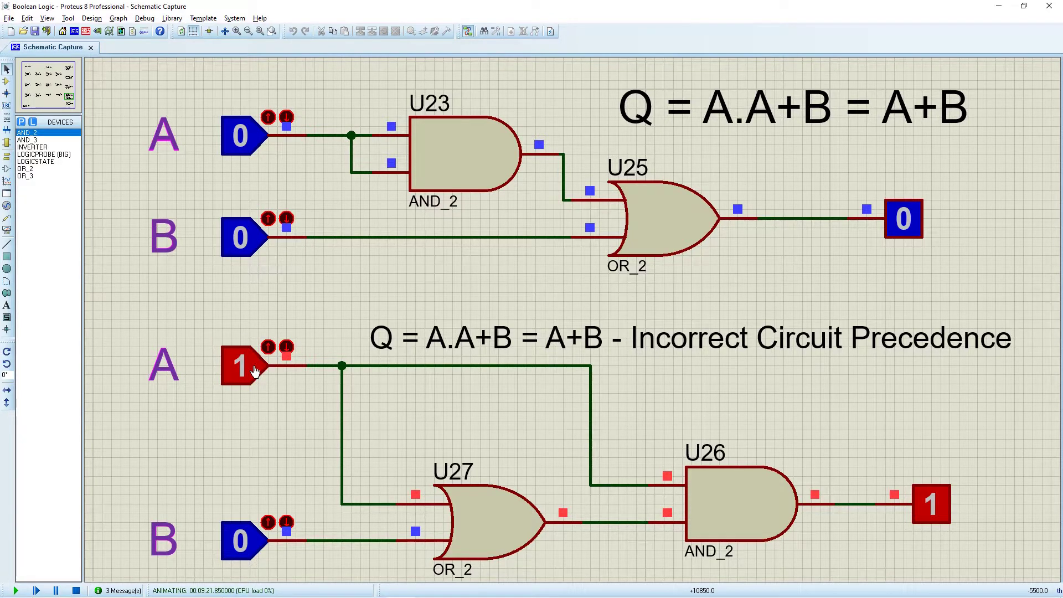
pyautogui.click(240, 366)
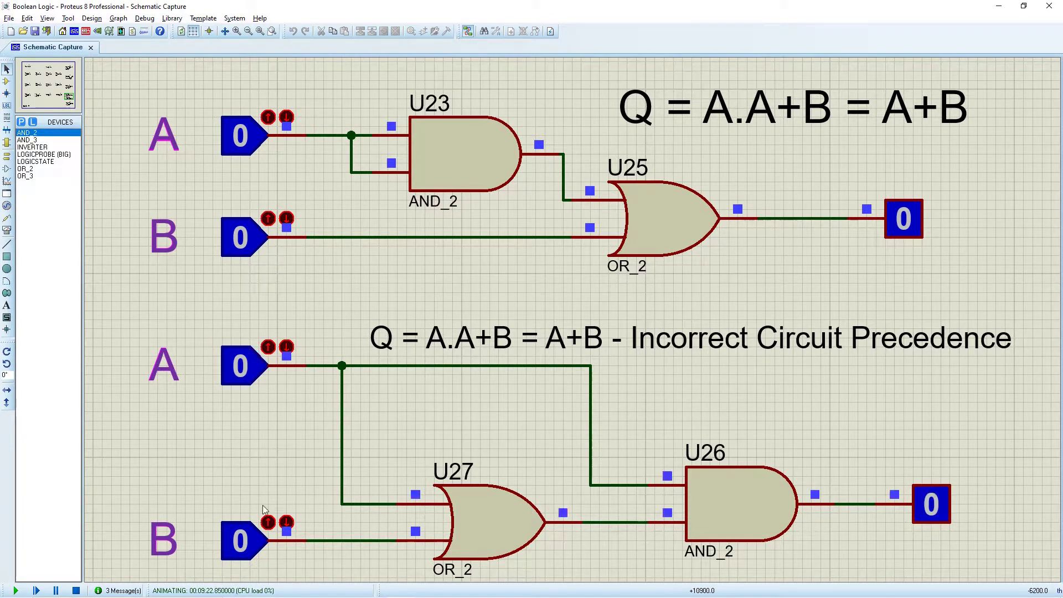
pyautogui.click(240, 541)
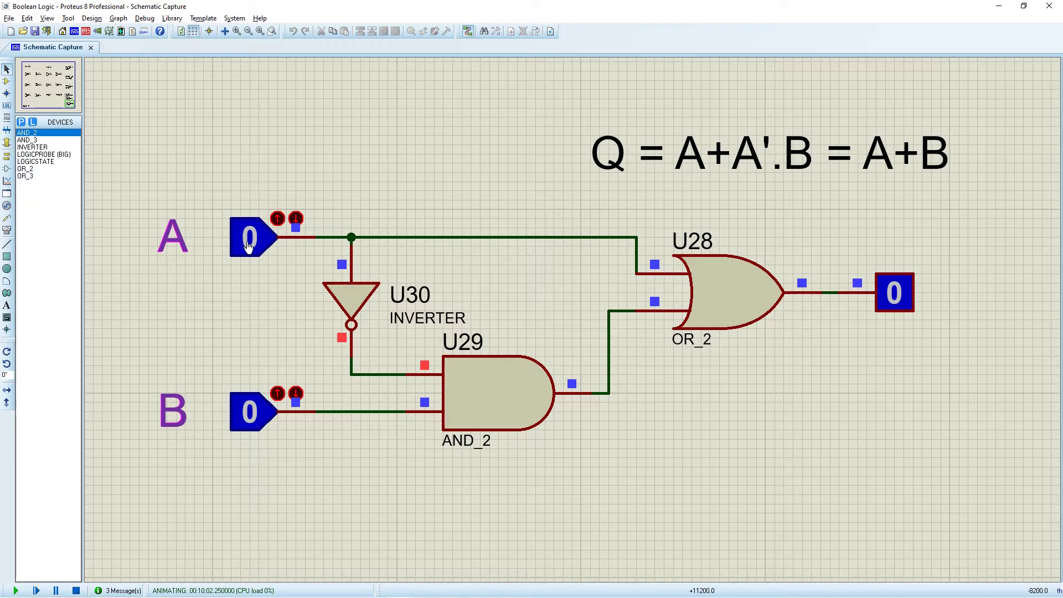
# Step: Toggle input A on and off, then set B to 1 so the probe reads 1
pyautogui.click(248, 241)
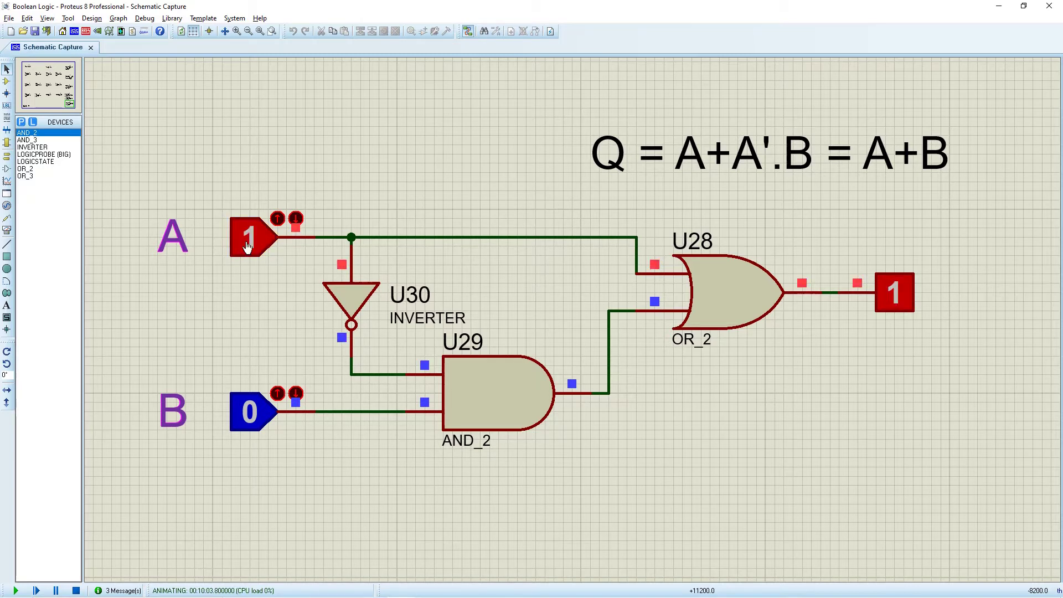
pyautogui.click(248, 241)
pyautogui.click(242, 413)
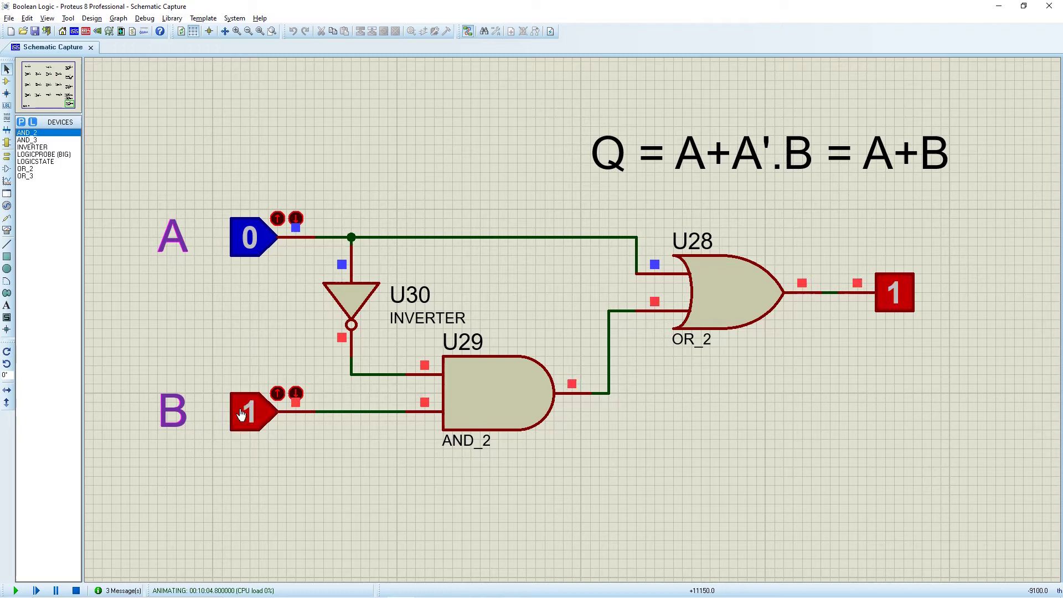